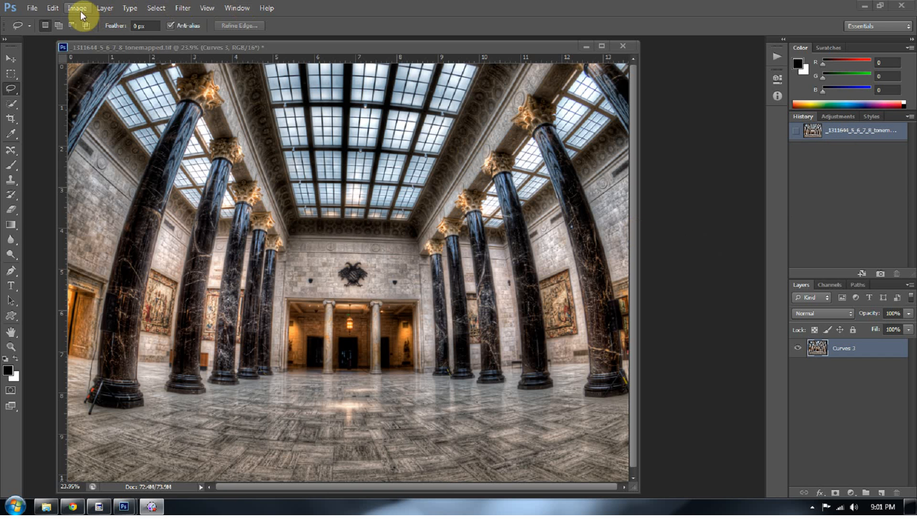
# Reach the Performance preferences page via Edit > Preferences > Interface.
pyautogui.click(55, 9)
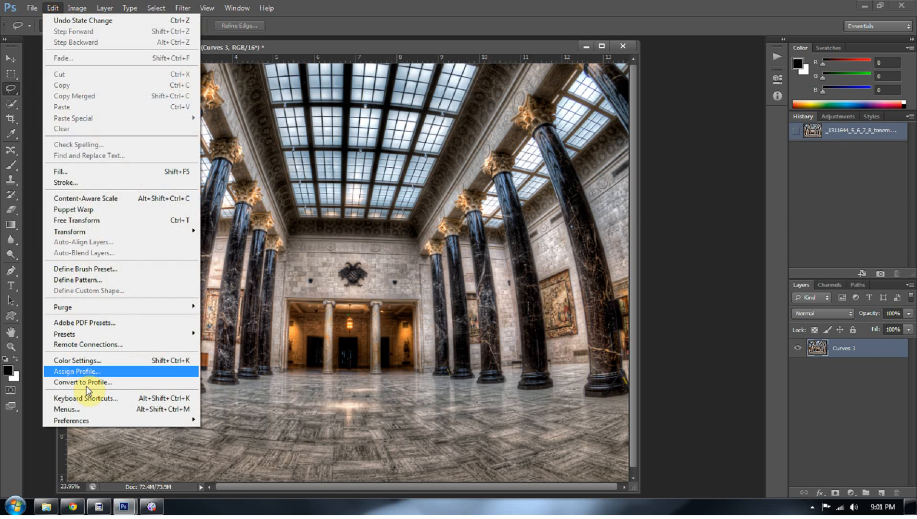
pyautogui.moveTo(72, 420)
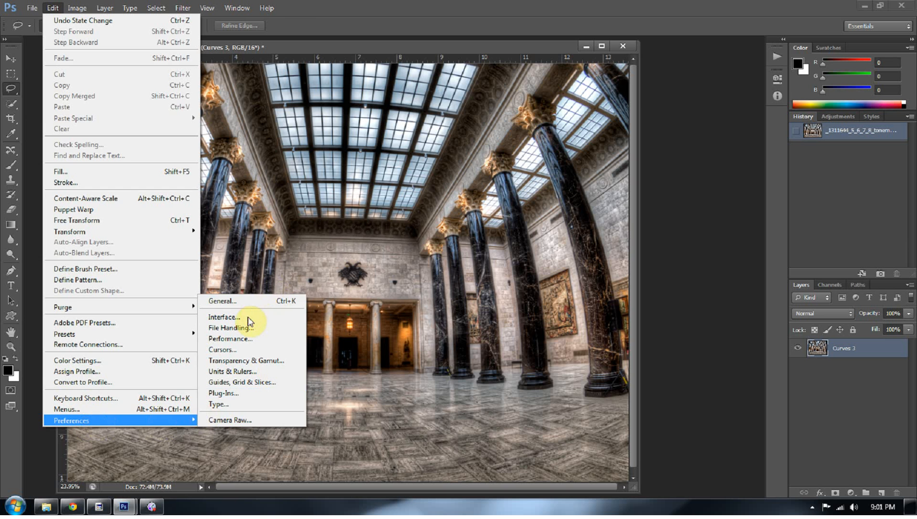
pyautogui.click(247, 316)
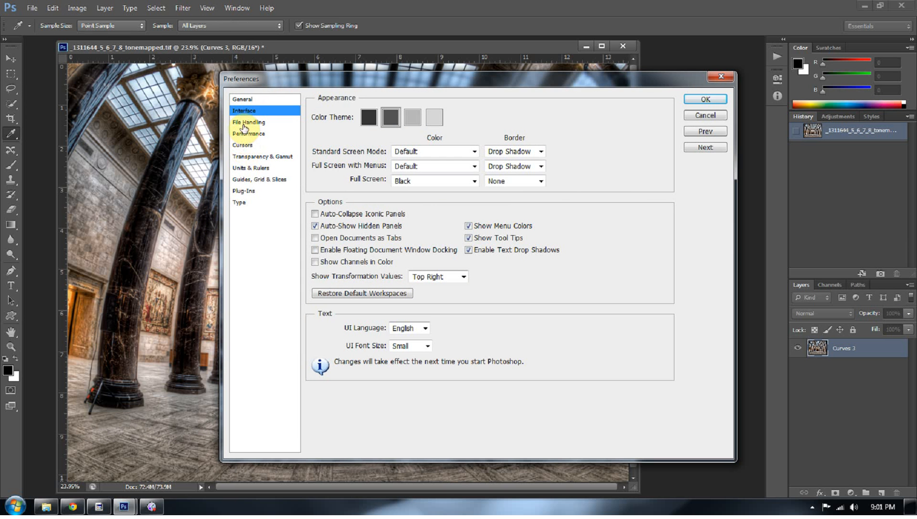
pyautogui.click(247, 135)
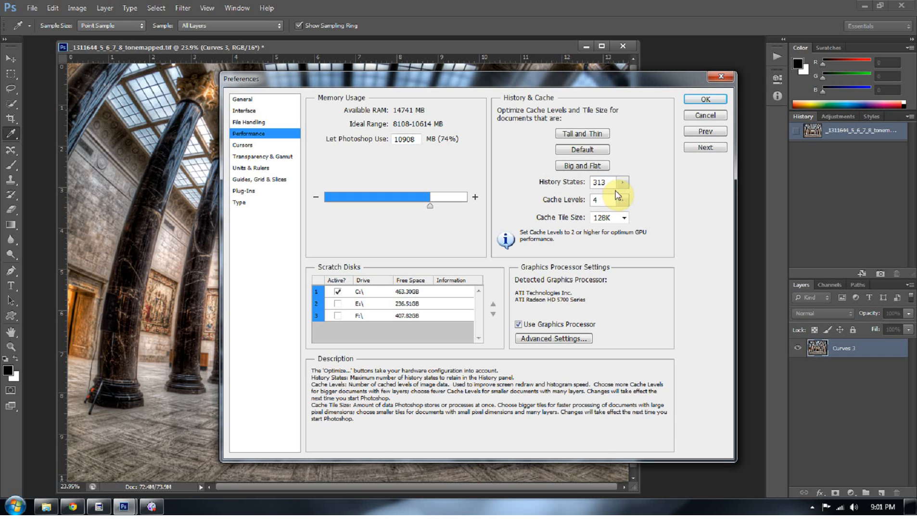
# Try the History States slider and leave it unchanged at 313 with Cache Levels 4.
pyautogui.click(623, 183)
pyautogui.moveTo(629, 199); pyautogui.dragTo(624, 201)
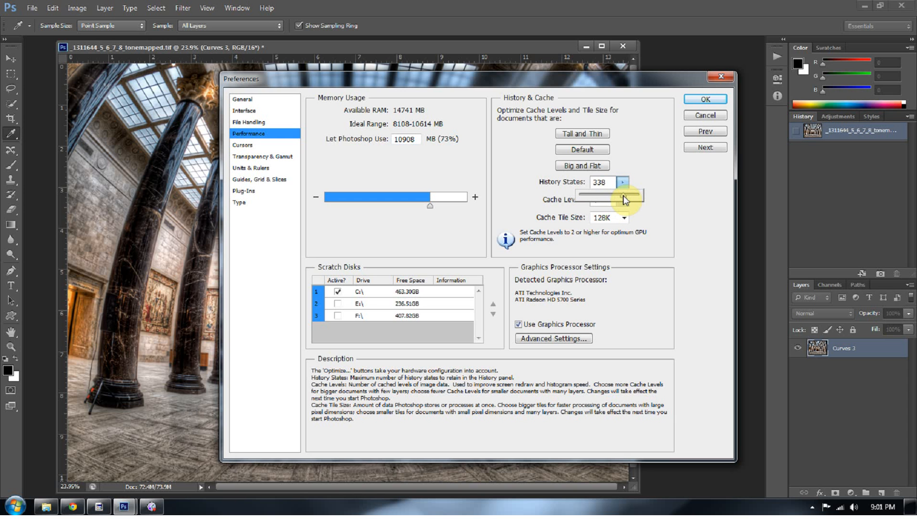
pyautogui.click(635, 172)
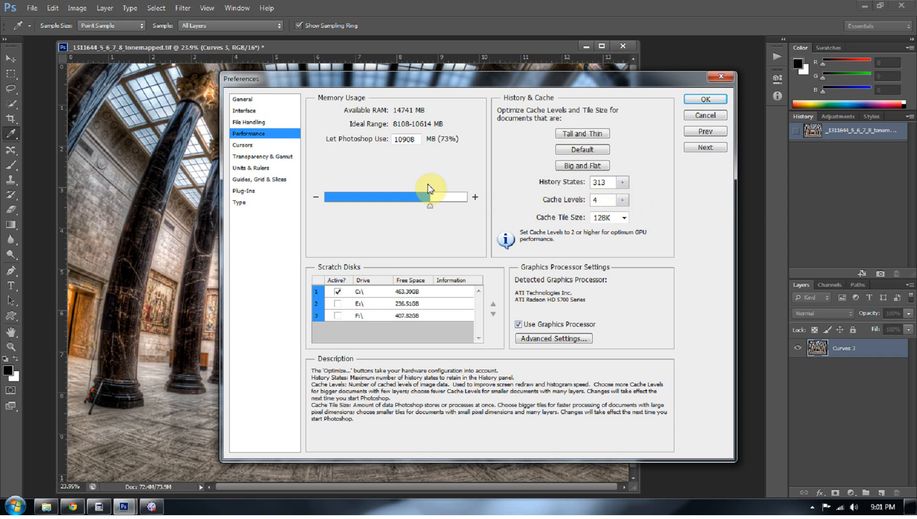
# Compare the medium, lightest and light grey colour themes, returning to dark grey.
pyautogui.click(248, 112)
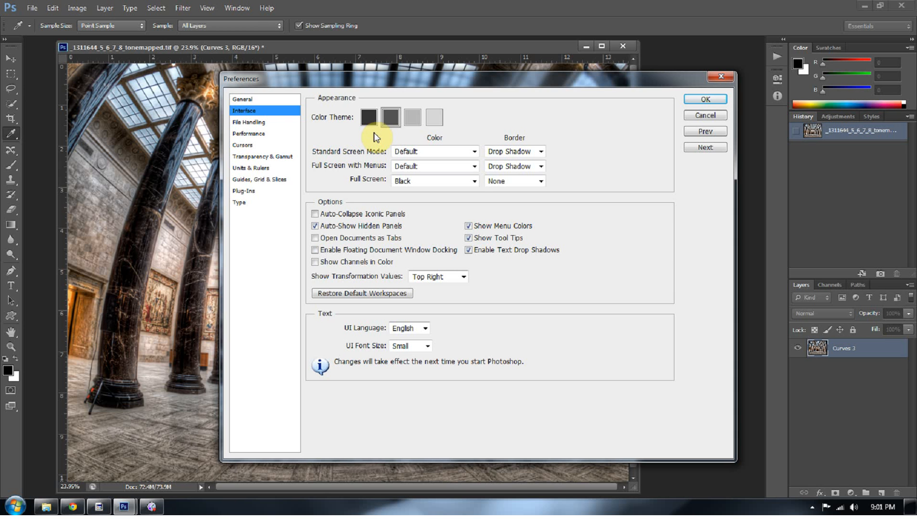
pyautogui.click(411, 118)
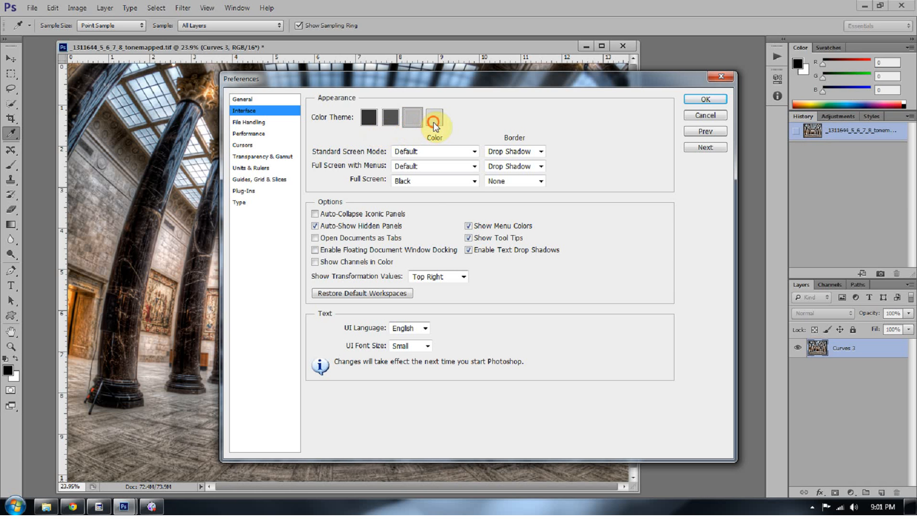
pyautogui.click(434, 121)
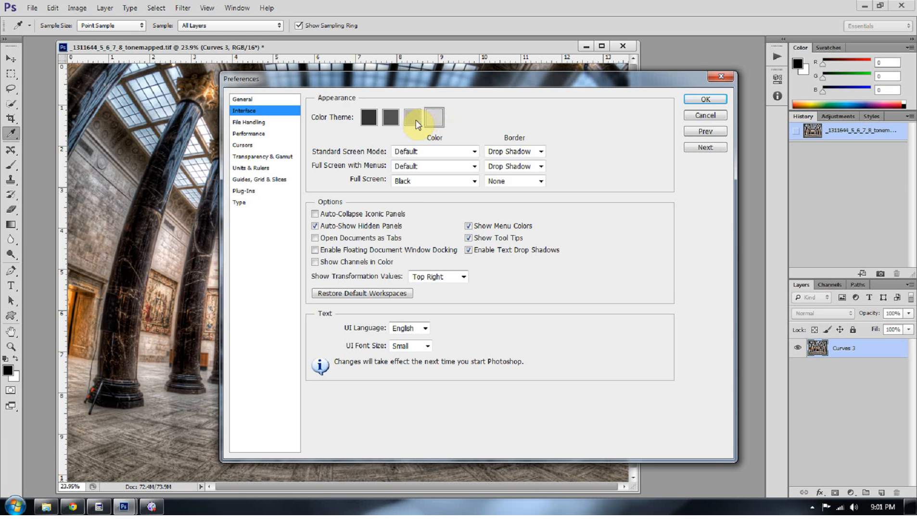
pyautogui.click(416, 120)
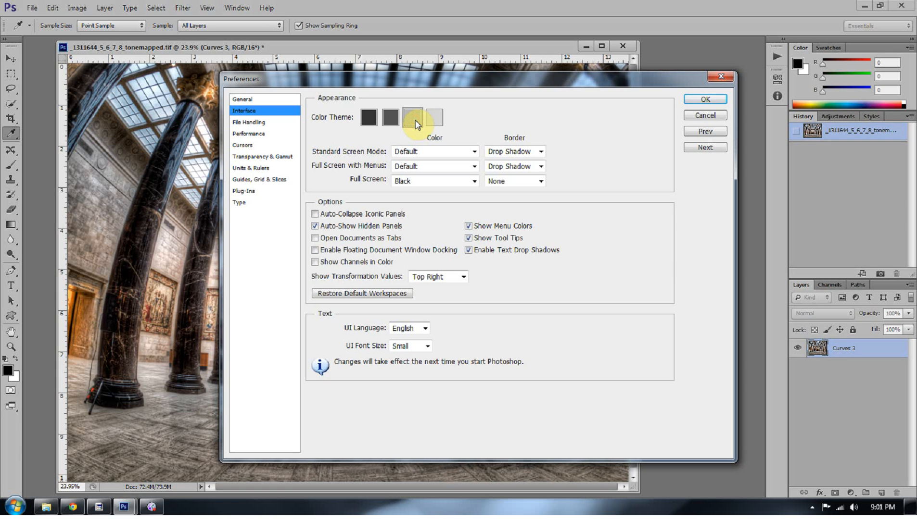
pyautogui.click(391, 118)
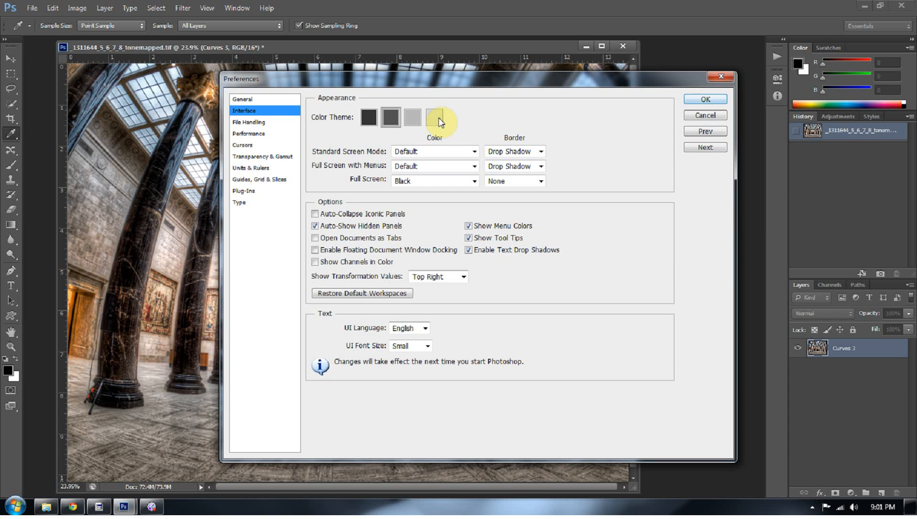
# Preview the black theme, keep dark grey, and confirm the preferences.
pyautogui.click(369, 117)
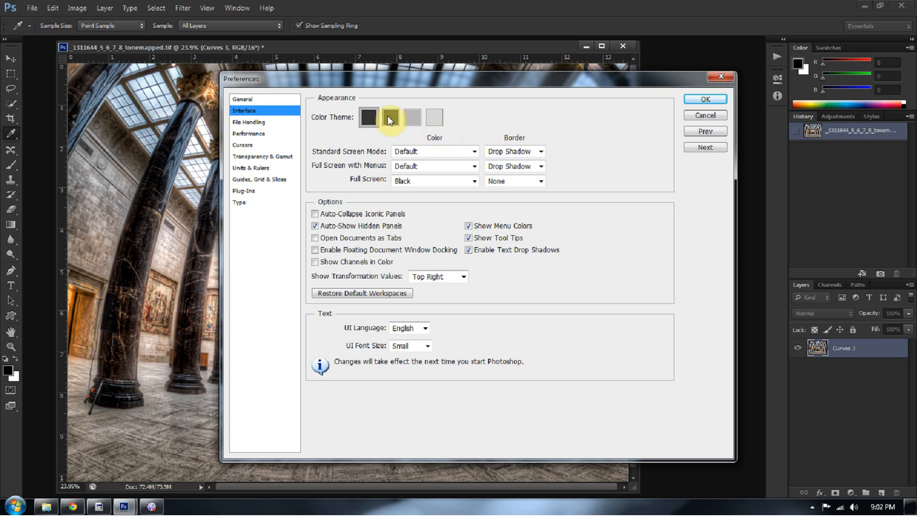
pyautogui.click(389, 116)
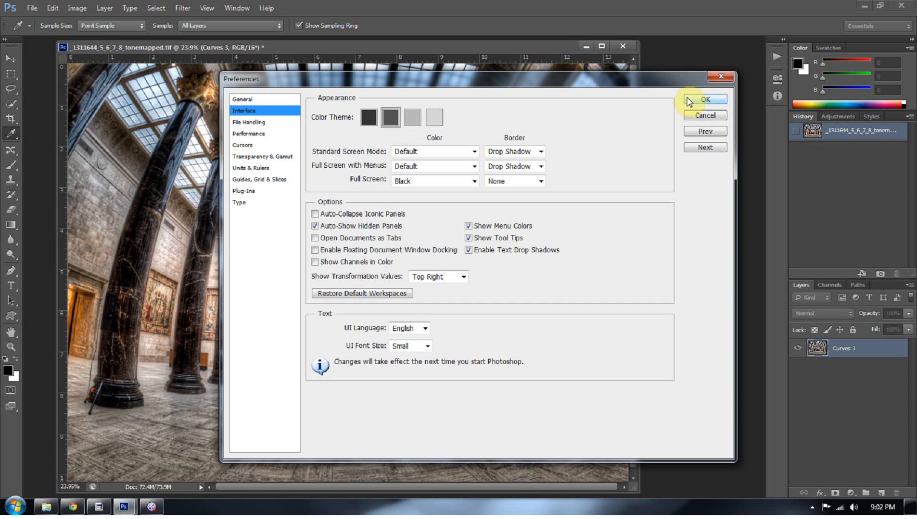
pyautogui.click(704, 99)
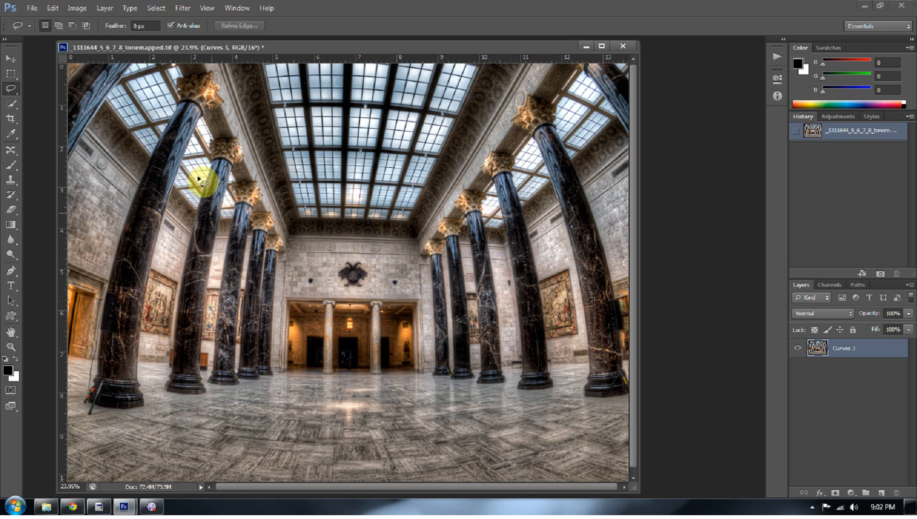
# Show the Filter menu for the museum hall photo.
pyautogui.click(180, 8)
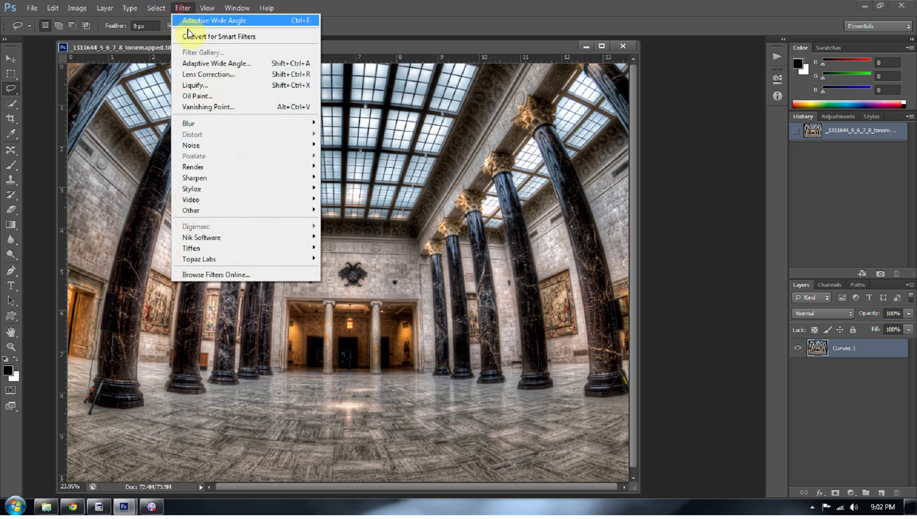
# Start Adaptive Wide Angle fisheye correction and begin a constraint line at the left column's top.
pyautogui.click(205, 63)
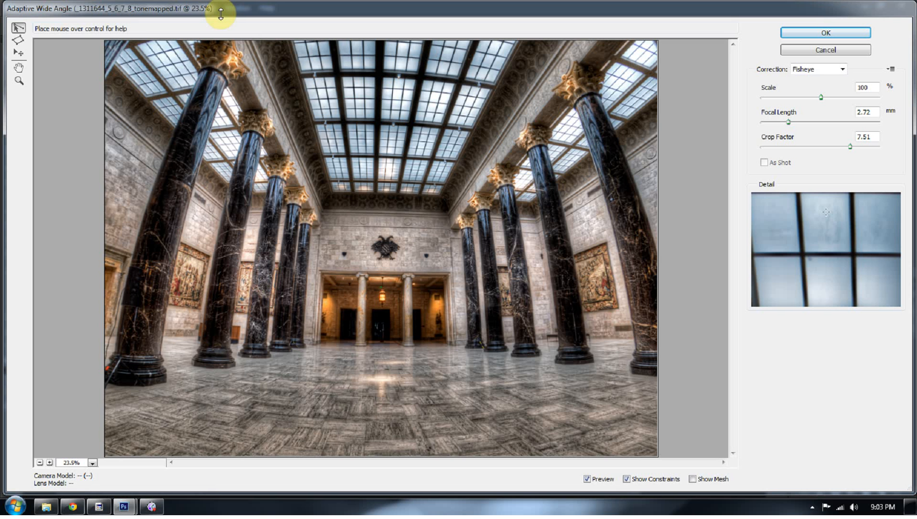
pyautogui.click(200, 73)
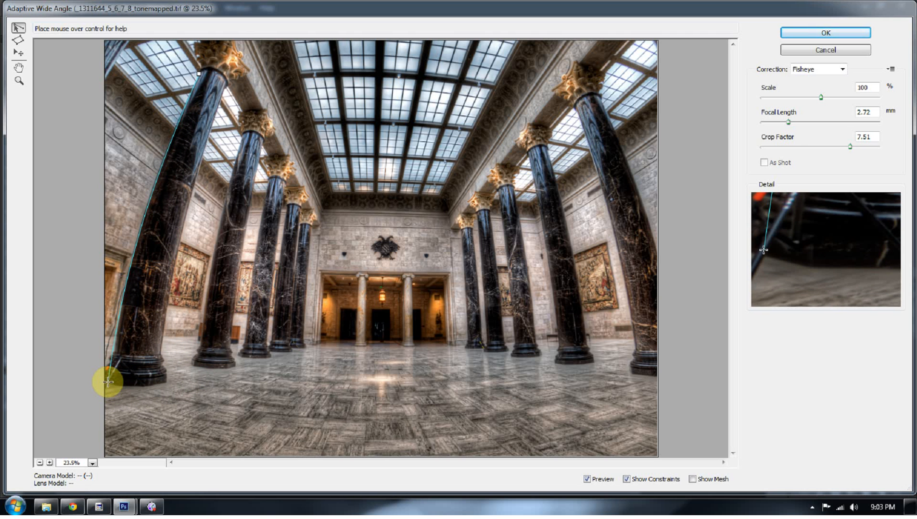
# Straighten the left column and a right column with constraint lines from capital to base.
pyautogui.click(107, 383)
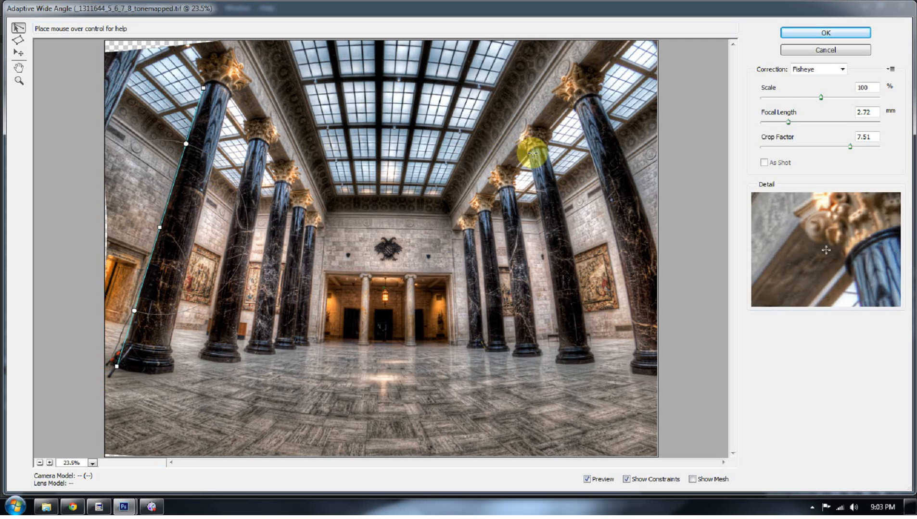
pyautogui.click(546, 149)
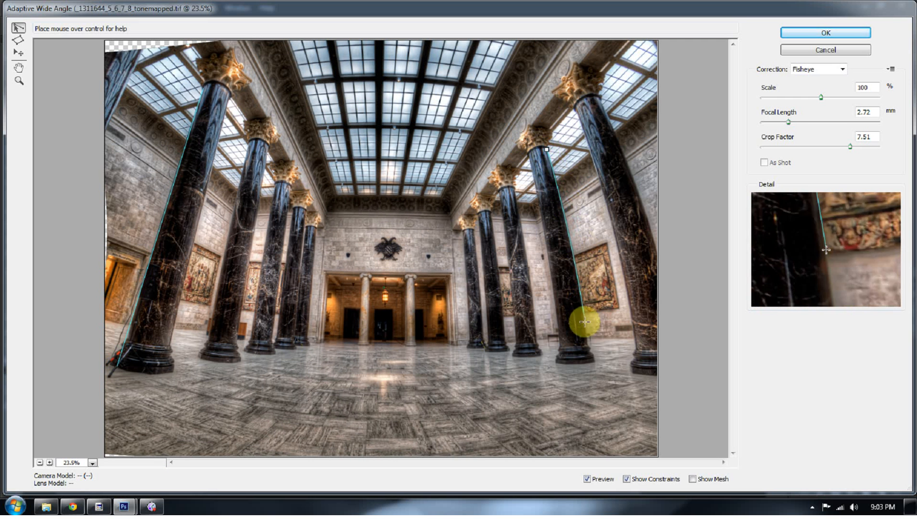
pyautogui.click(586, 344)
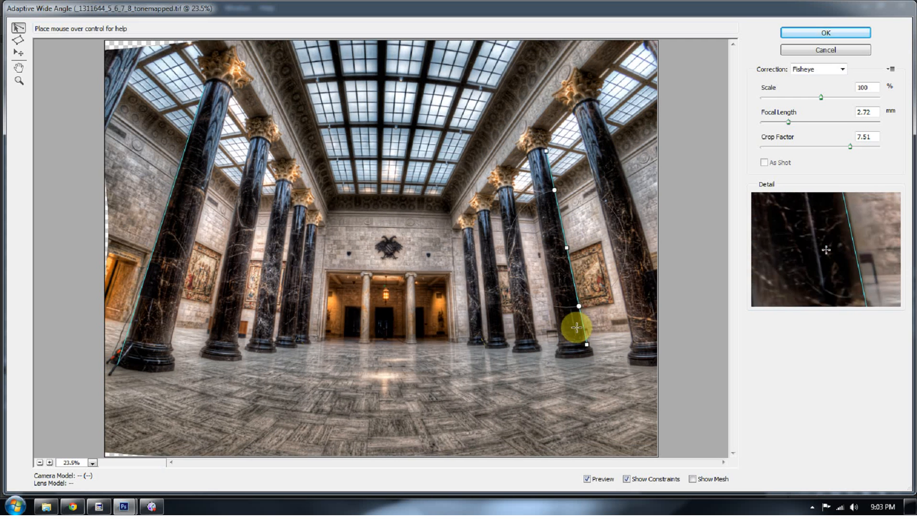
# Straighten two curved ceiling beams with constraint lines.
pyautogui.click(331, 43)
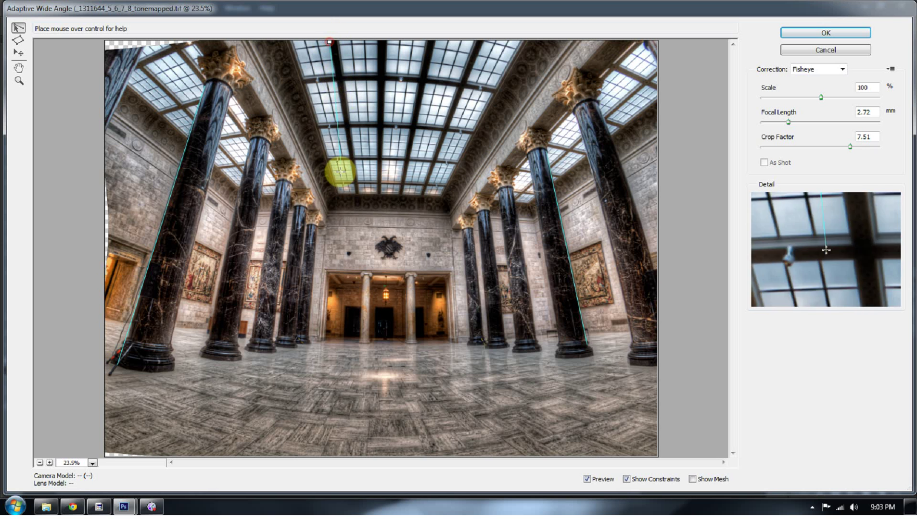
pyautogui.click(356, 215)
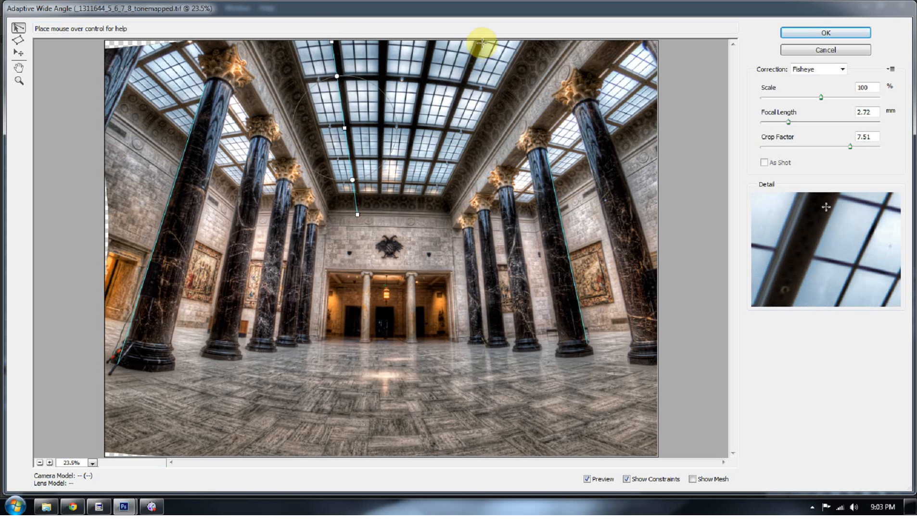
pyautogui.click(484, 41)
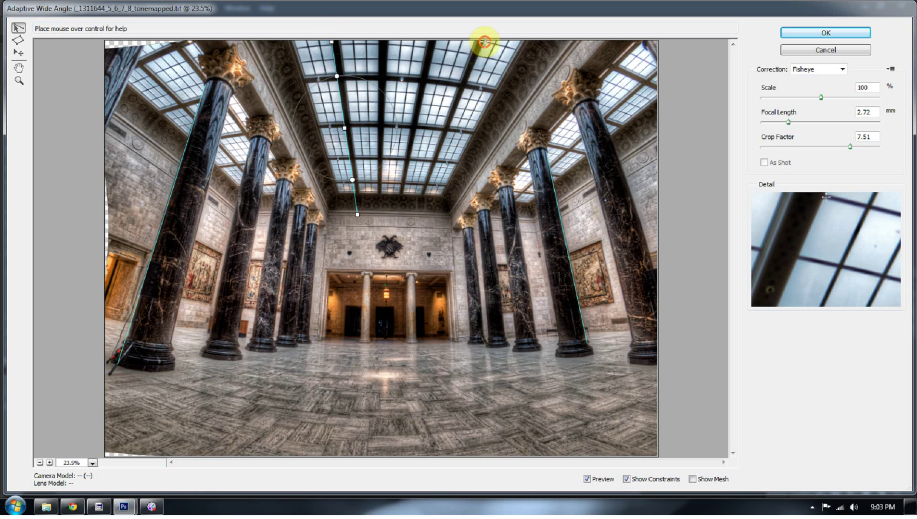
pyautogui.click(419, 202)
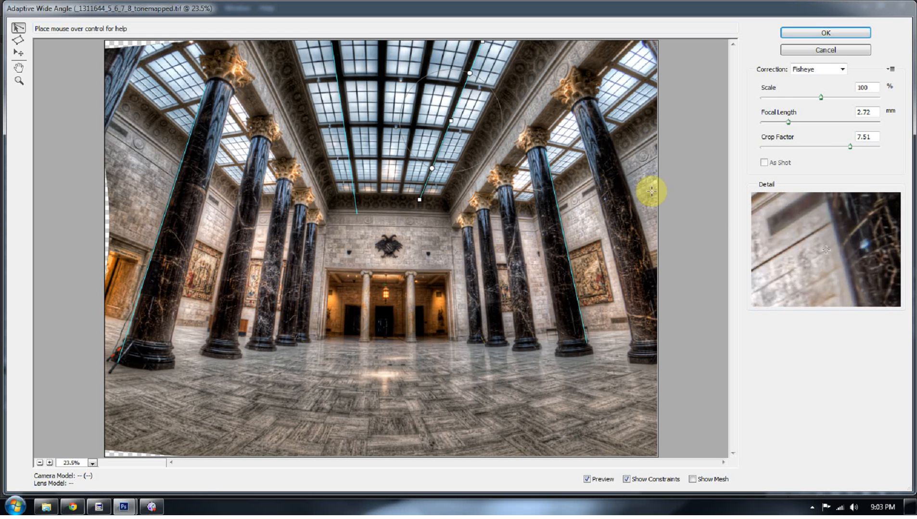
# Set Scale to 105 percent and apply the wide-angle correction.
pyautogui.click(822, 97)
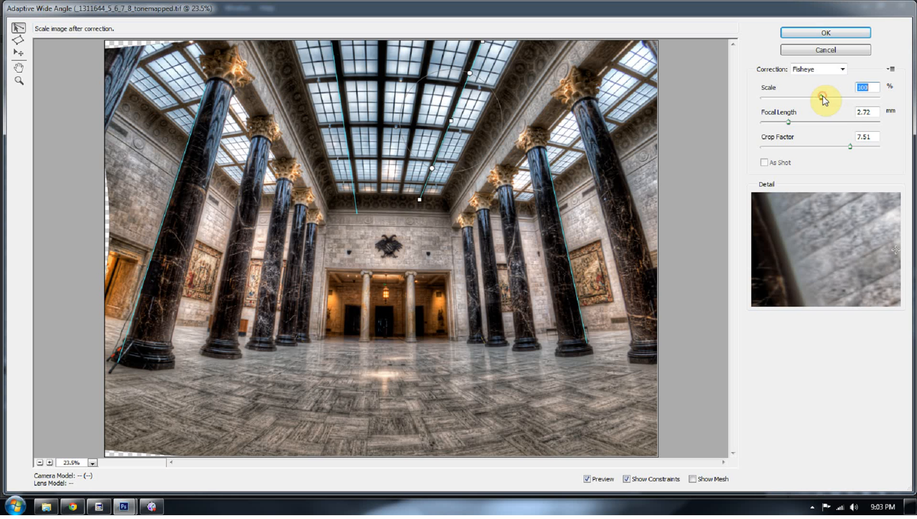
pyautogui.moveTo(823, 99); pyautogui.dragTo(829, 100)
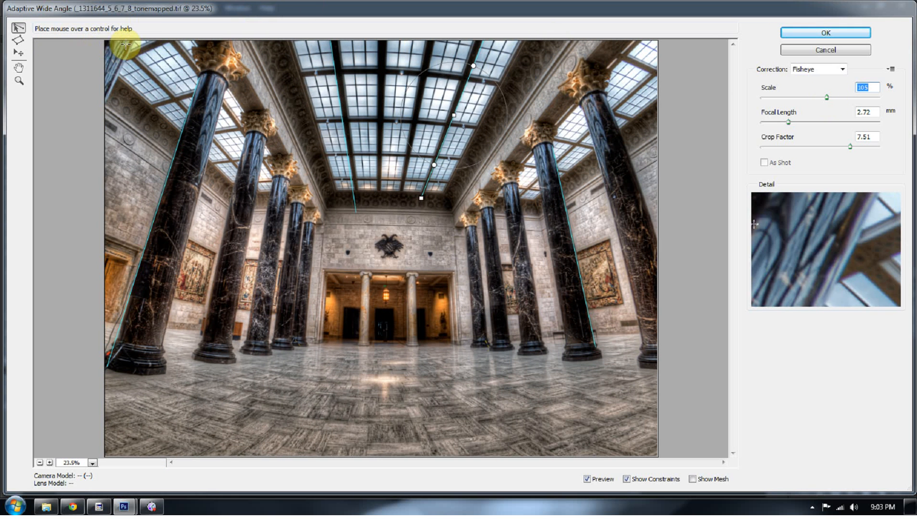
pyautogui.click(825, 32)
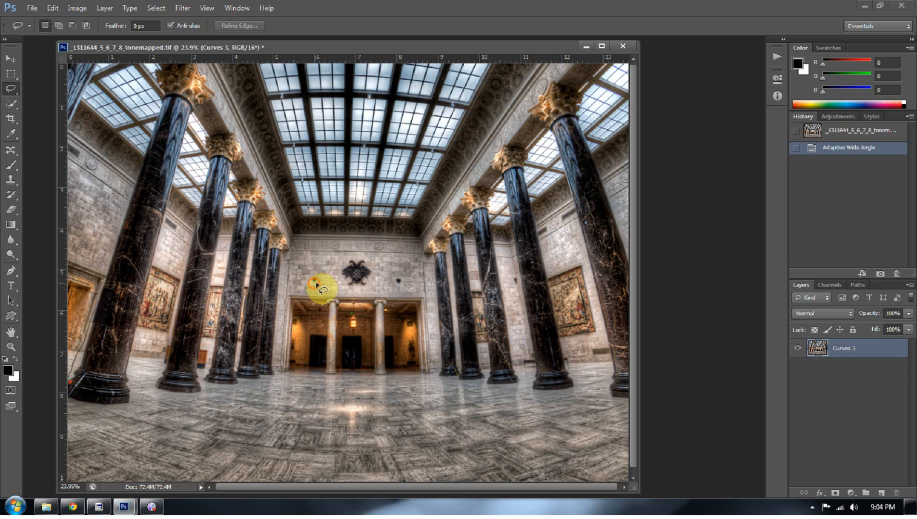
# Lasso-select the small fixtures left and right of the eagle emblem, adding the second with Shift.
pyautogui.moveTo(311, 279); pyautogui.dragTo(401, 288)
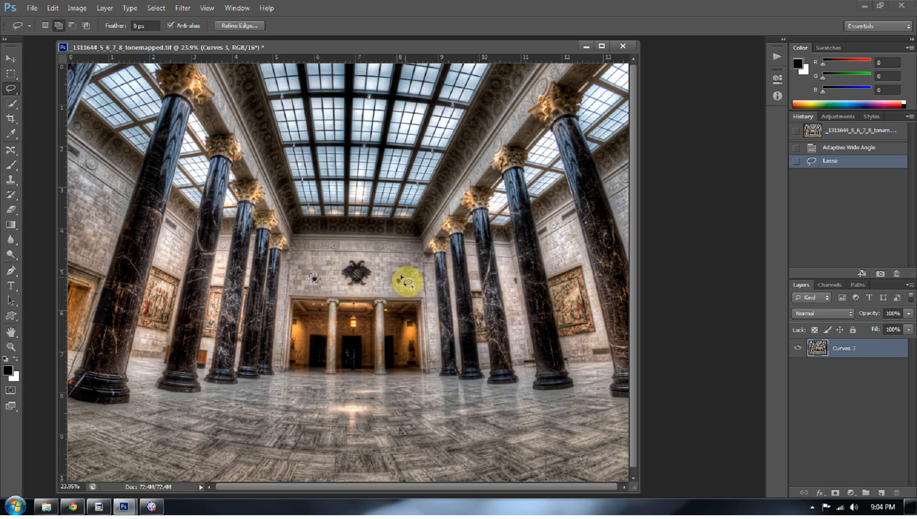
pyautogui.moveTo(401, 276); pyautogui.dragTo(404, 289)
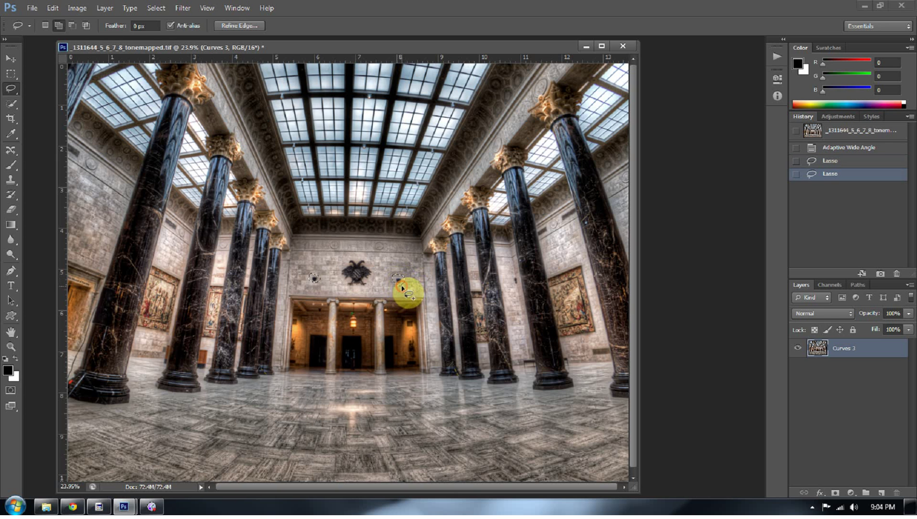
pyautogui.click(12, 149)
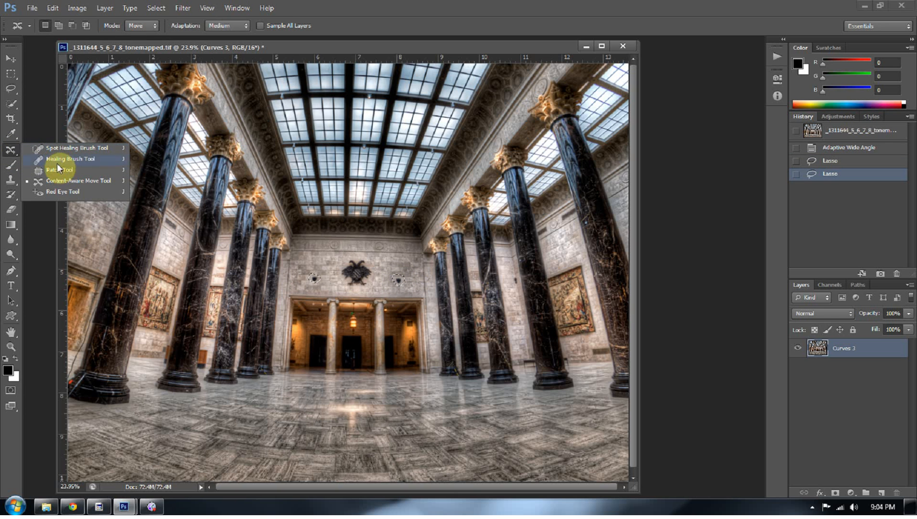
# Content-Aware Move both fixtures higher up the wall, then deselect with Ctrl+D.
pyautogui.click(54, 181)
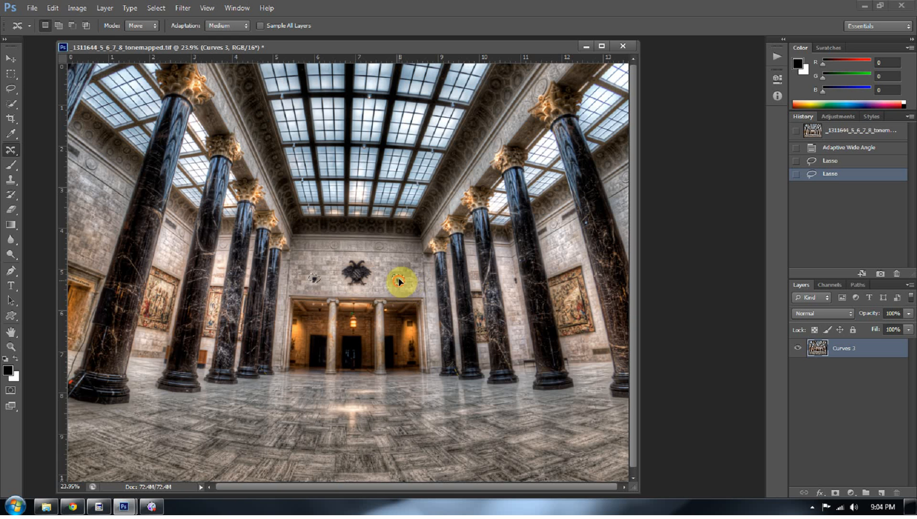
pyautogui.moveTo(403, 286); pyautogui.dragTo(401, 260)
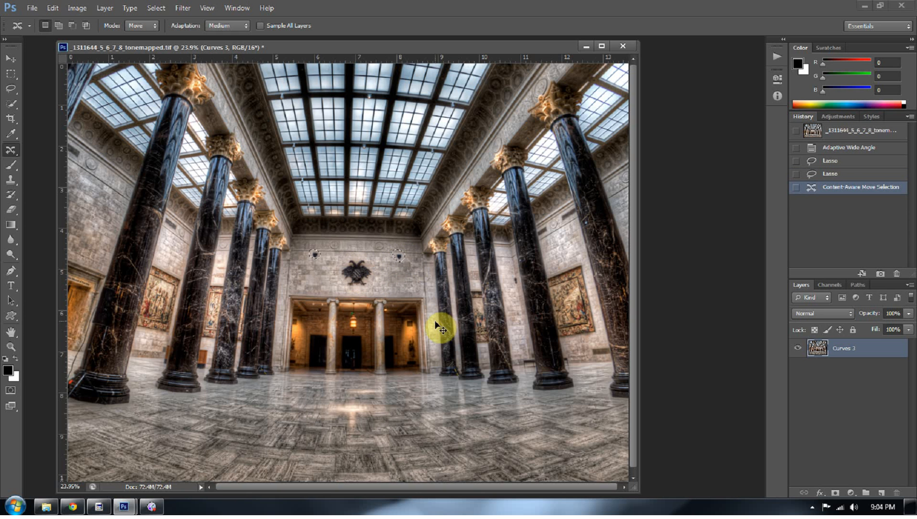
pyautogui.hotkey('ctrl', 'd')
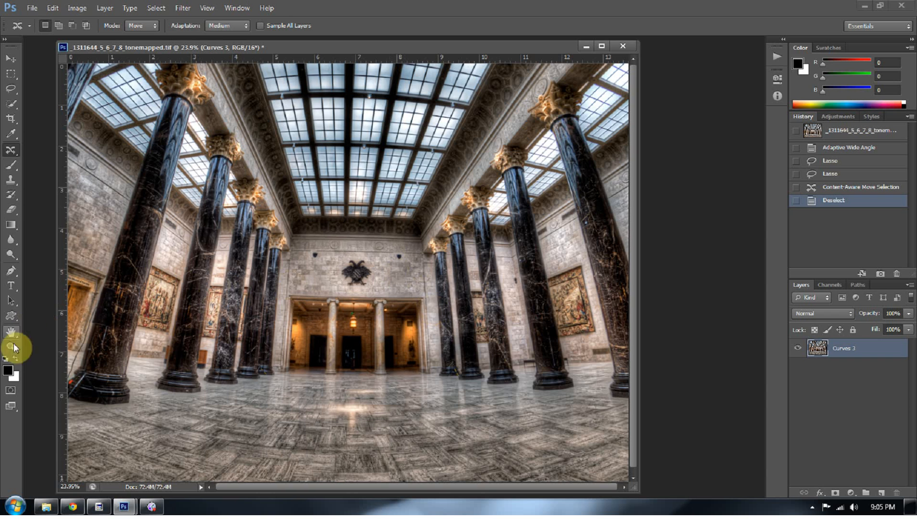
pyautogui.click(13, 348)
pyautogui.click(335, 276)
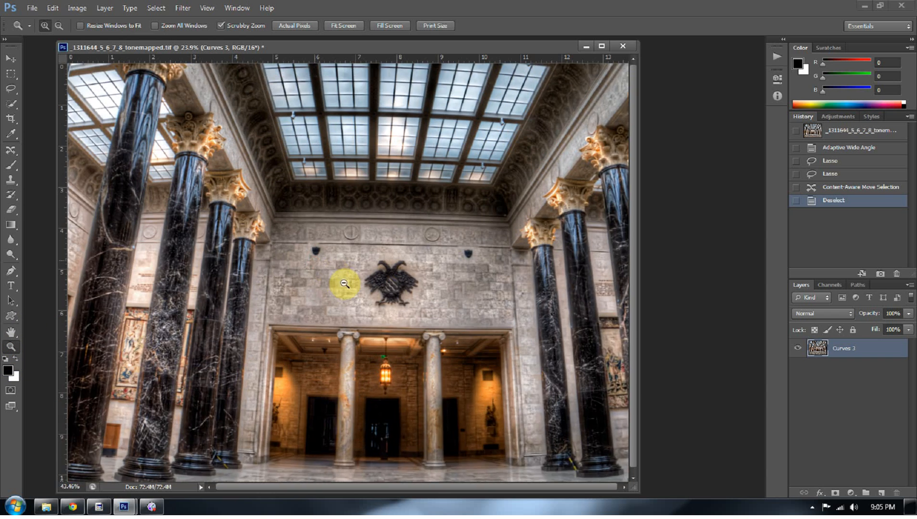
pyautogui.click(344, 285)
pyautogui.rightClick(379, 272)
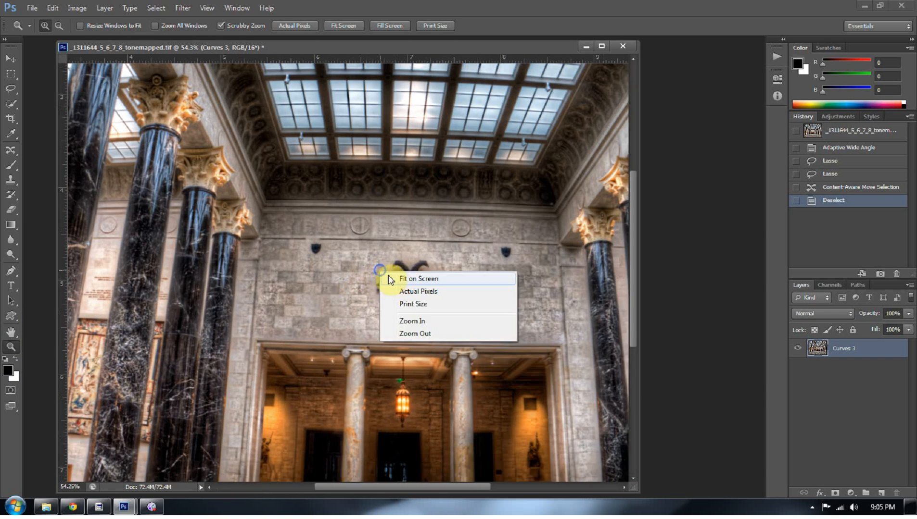
pyautogui.click(417, 279)
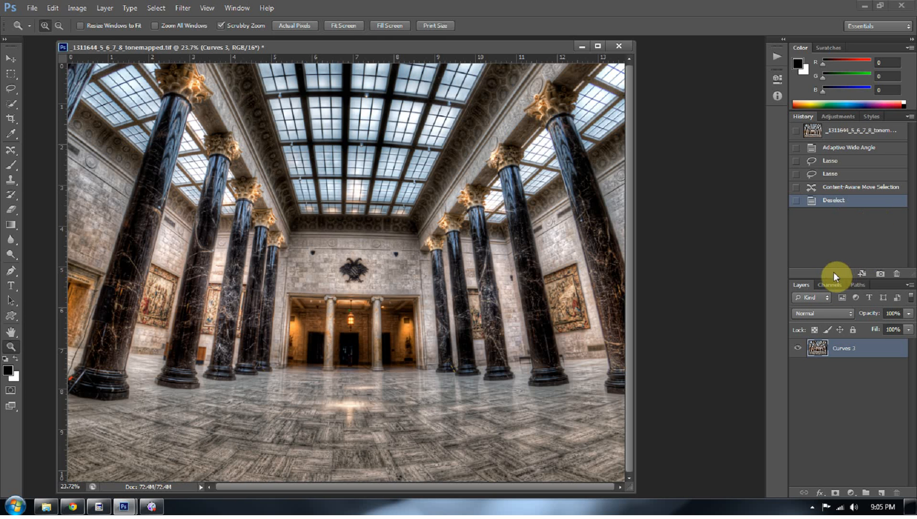
pyautogui.moveTo(829, 275); pyautogui.dragTo(834, 336)
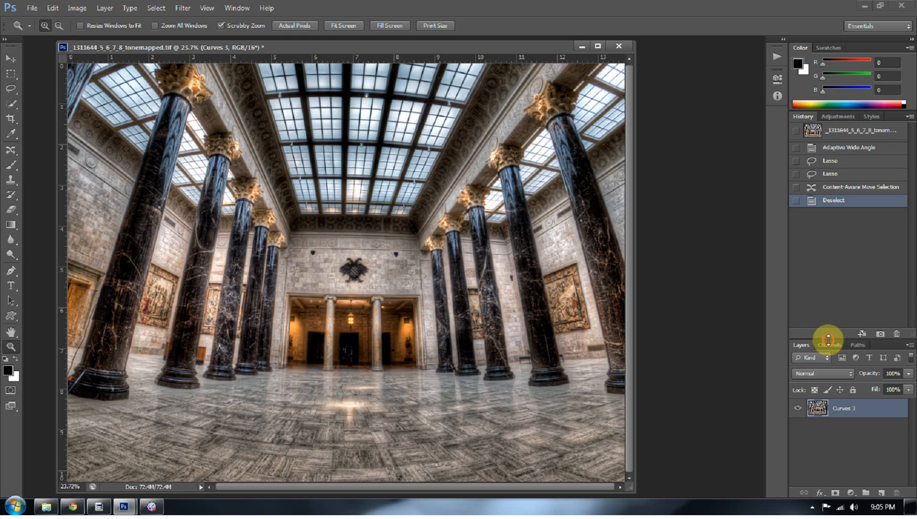
pyautogui.moveTo(828, 336); pyautogui.dragTo(855, 175)
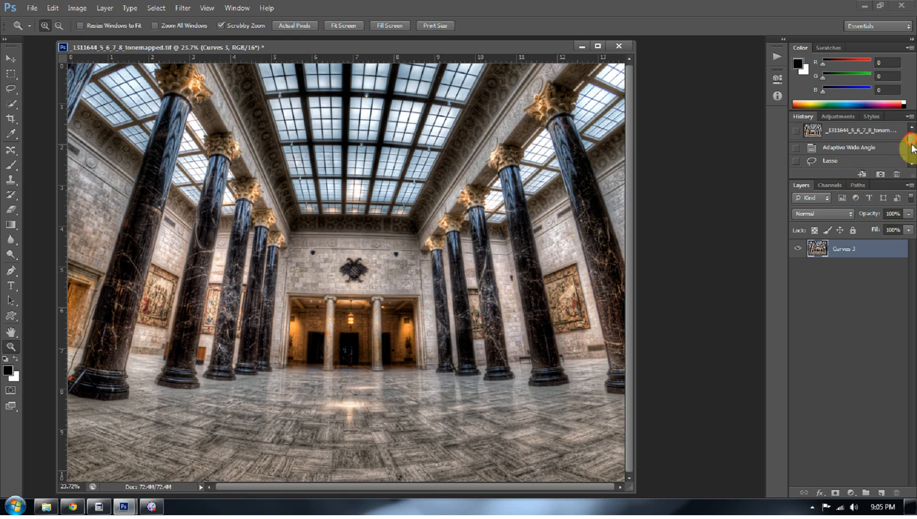
pyautogui.moveTo(910, 138); pyautogui.dragTo(909, 148)
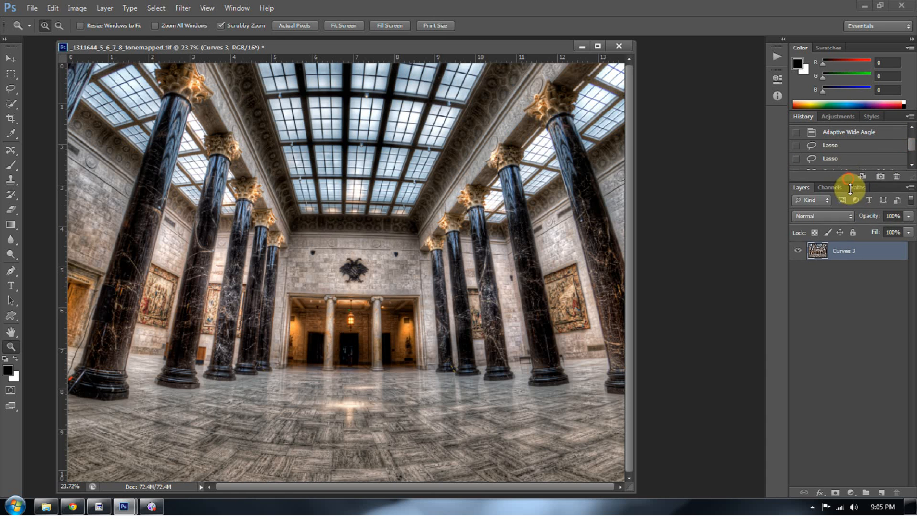
pyautogui.moveTo(856, 180); pyautogui.dragTo(866, 289)
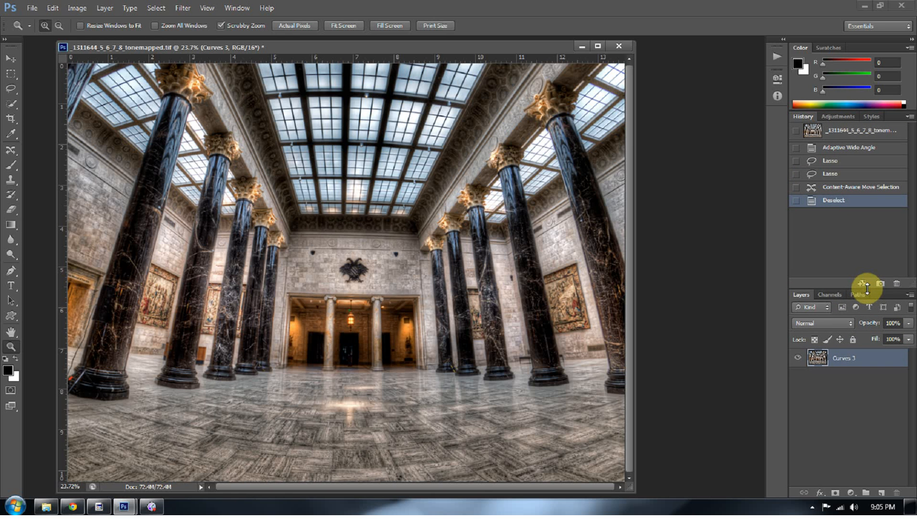